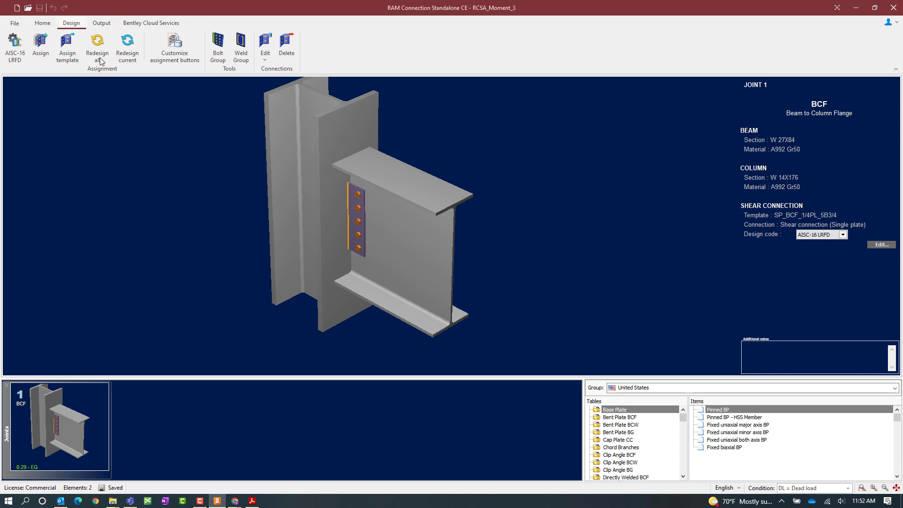
Open the AISC-16 LRFD connection design settings for the joint.
left_click(13, 58)
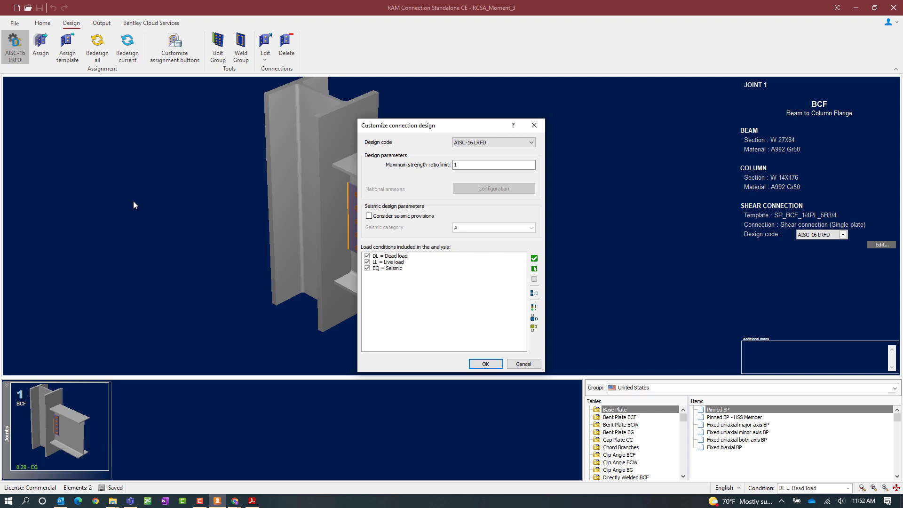
Keep AISC-16 LRFD, enable seismic provisions with seismic category D, and confirm.
left_click(466, 143)
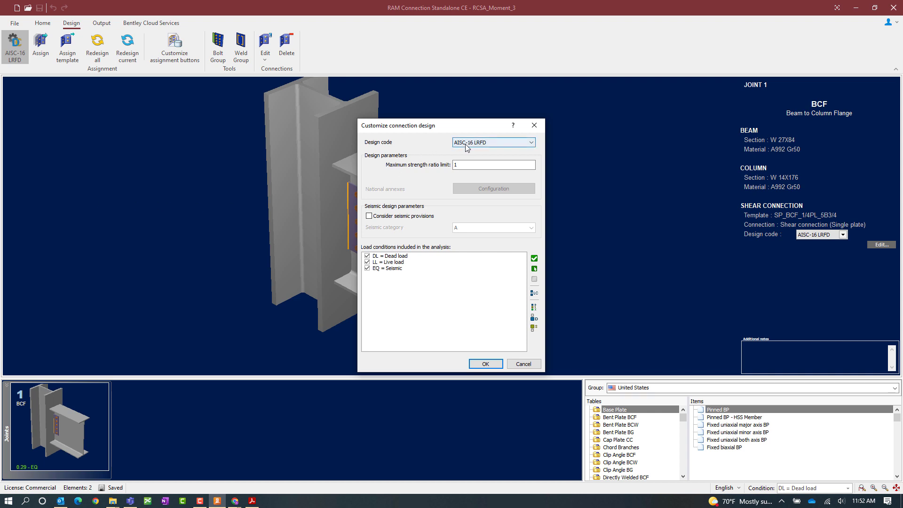
left_click(466, 145)
left_click(388, 218)
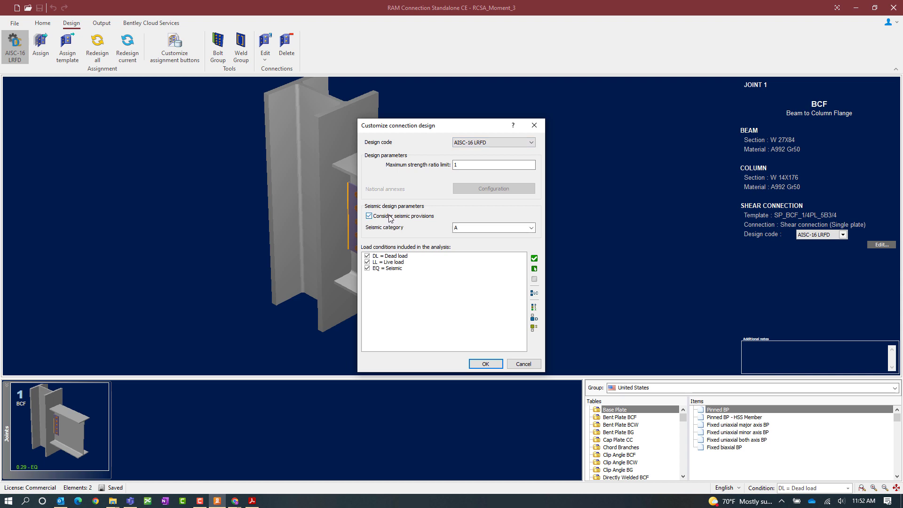
left_click(463, 229)
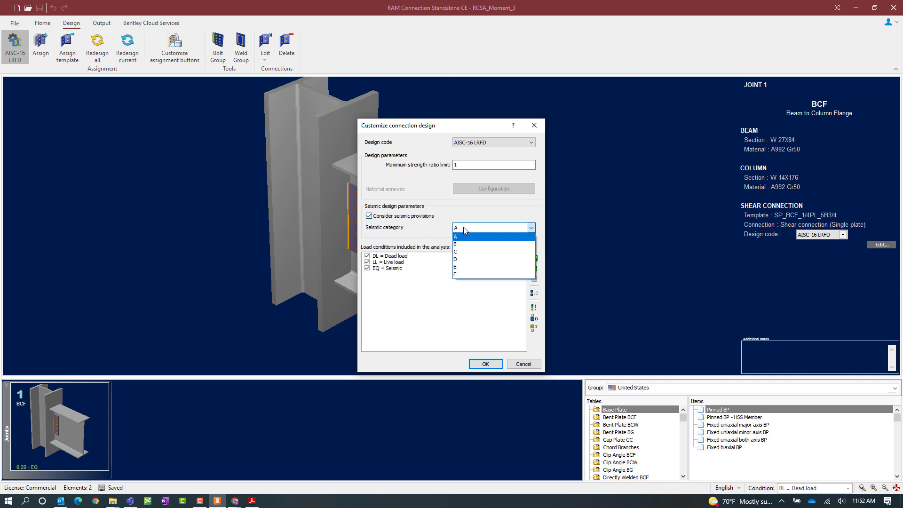
left_click(462, 259)
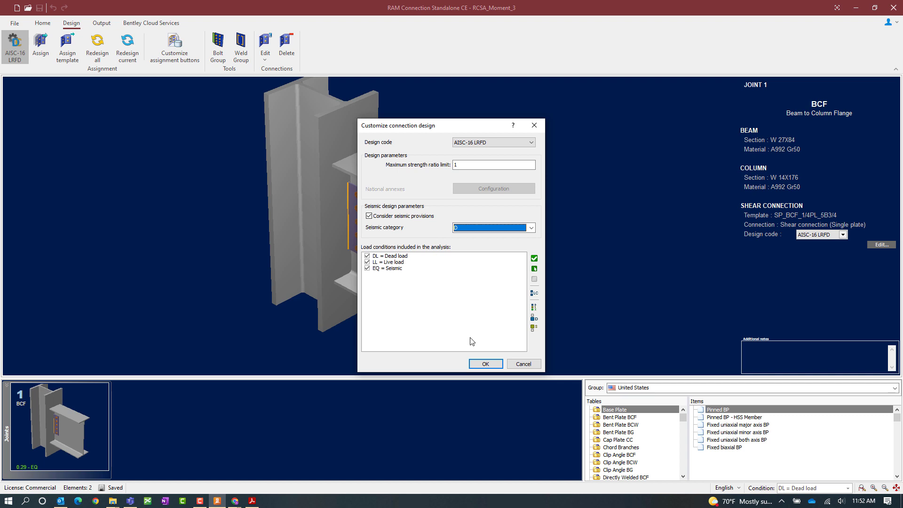
left_click(479, 365)
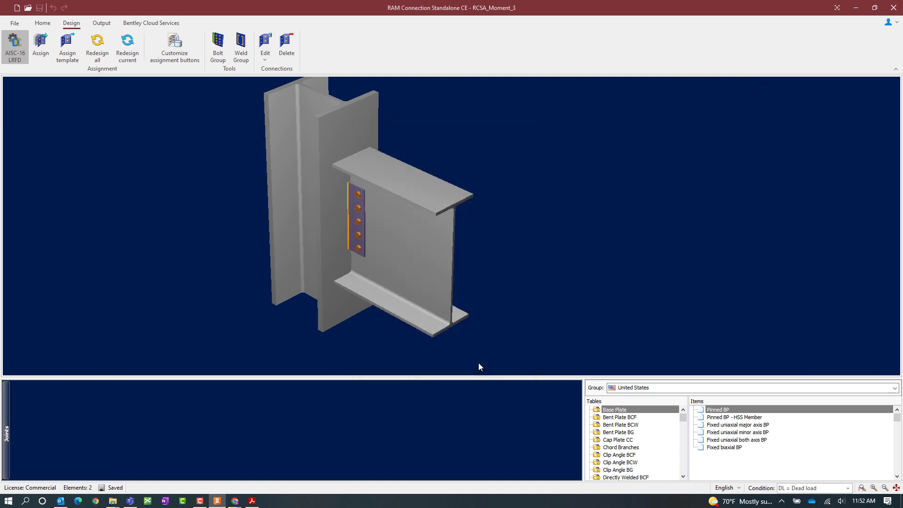
key("alt+Tab")
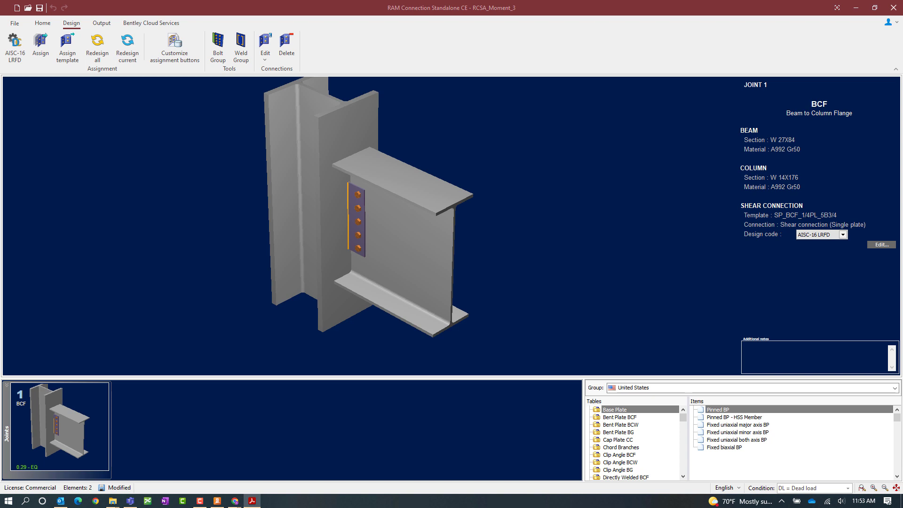
Generate load combinations D1–D5 from the ASCE 7-16 LRFD factored combos file.
left_click(41, 23)
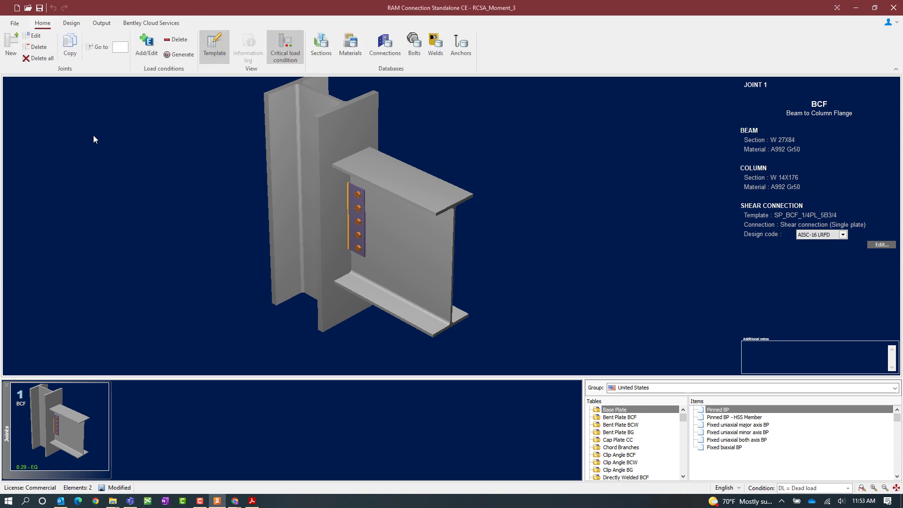
left_click(179, 55)
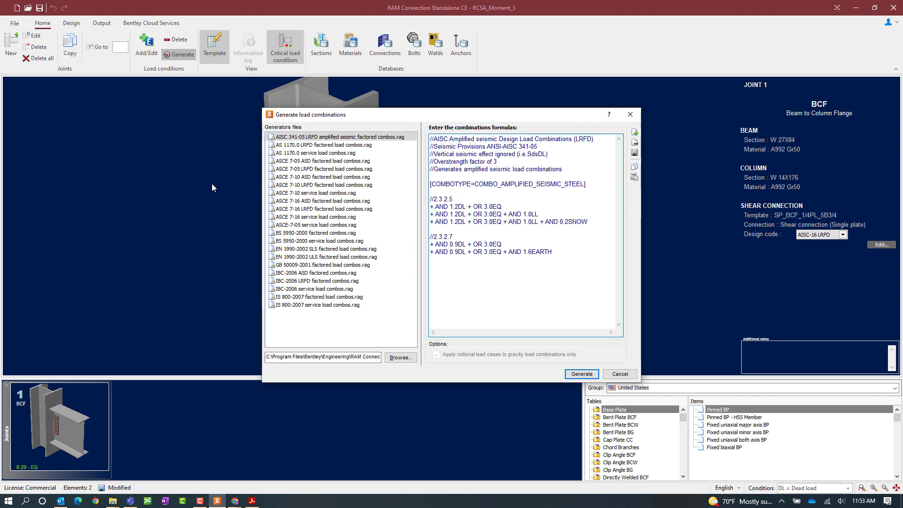
left_click(283, 209)
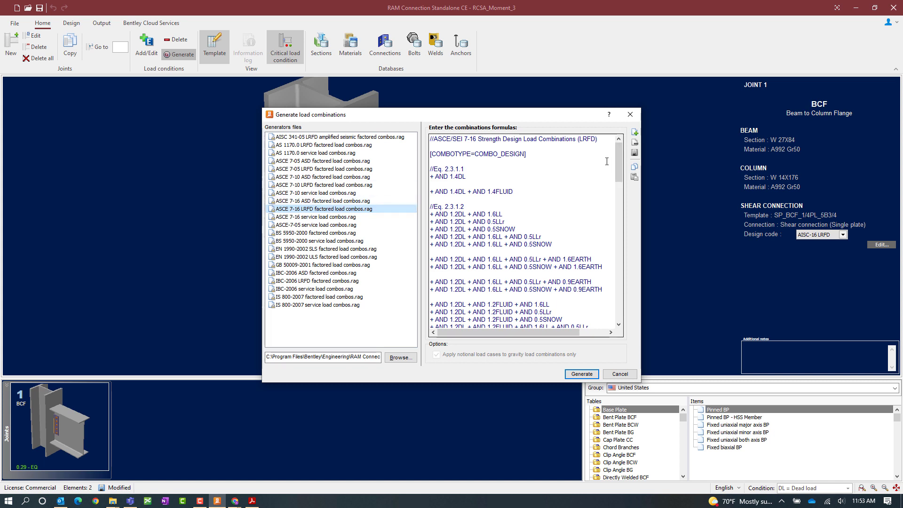
left_click_drag(618, 157, 634, 281)
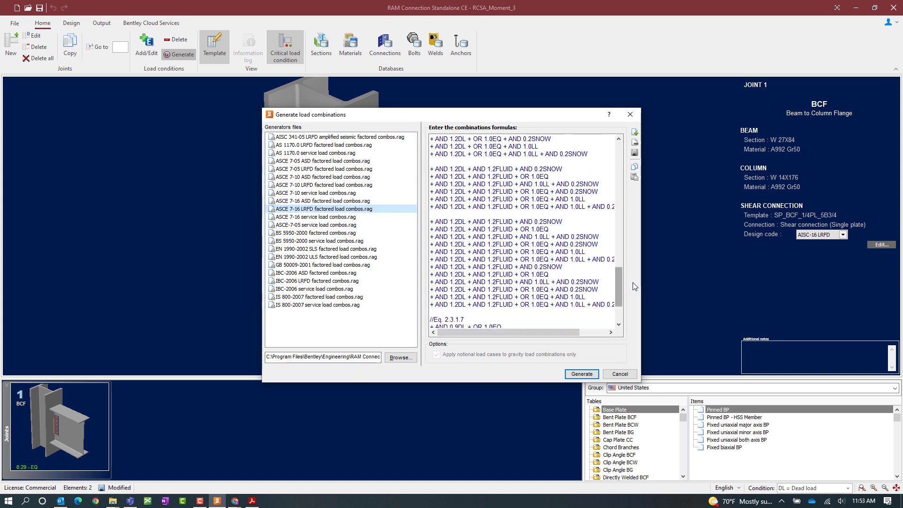
left_click(582, 374)
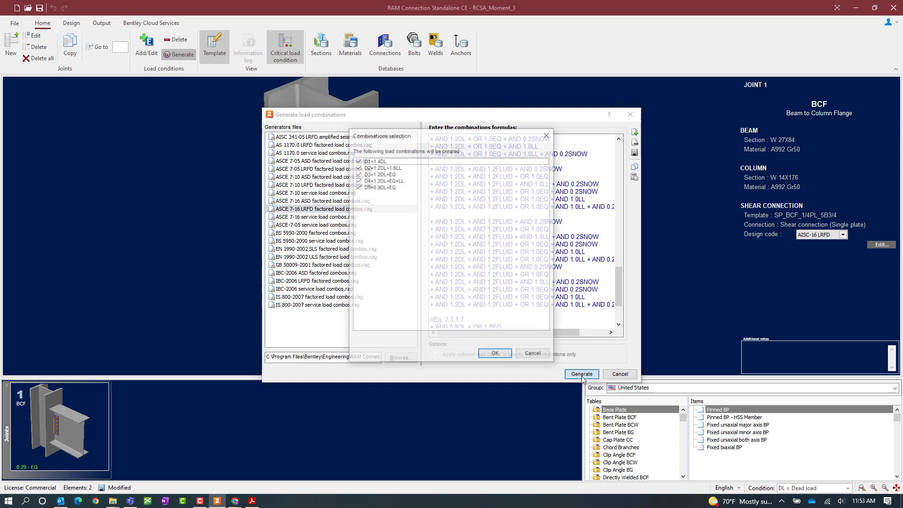
left_click(489, 357)
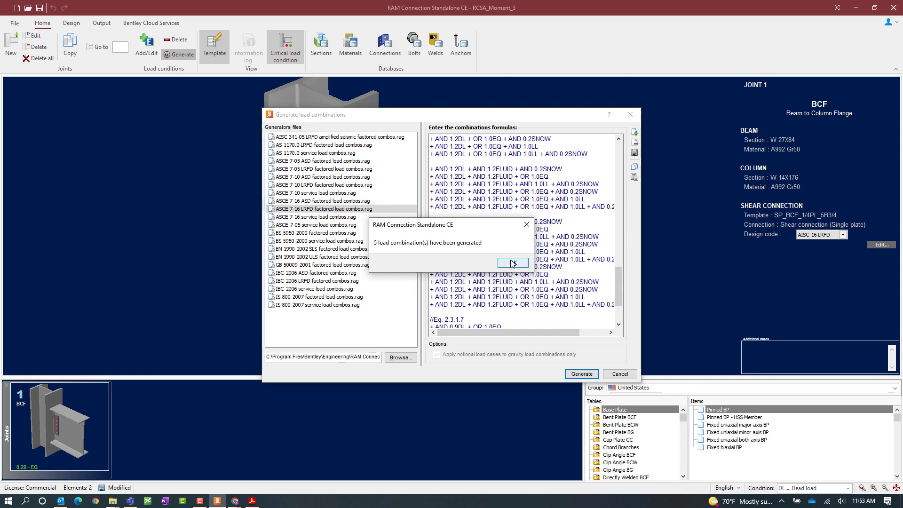
left_click(513, 263)
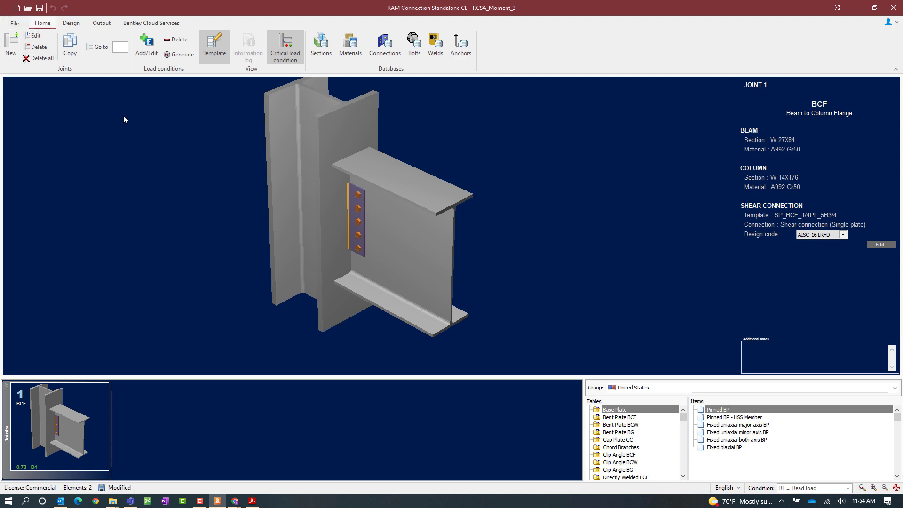
Generate AS1–AS3 from the AISC 341-05 LRFD amplified seismic file with overstrength 3.0.
left_click(180, 54)
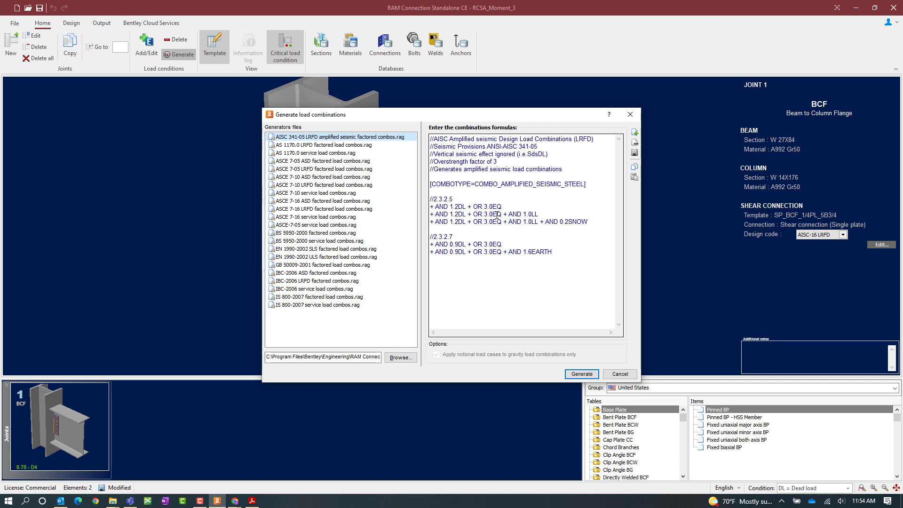
left_click_drag(493, 207, 483, 208)
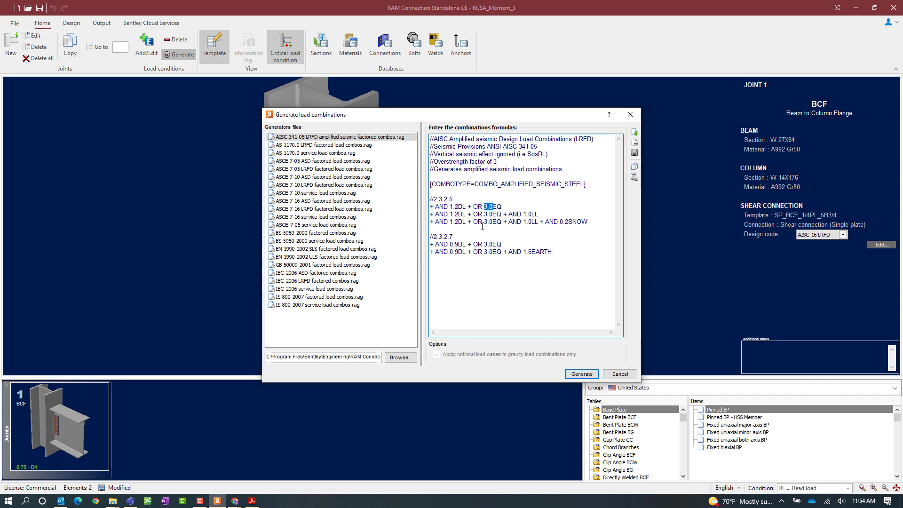
left_click(492, 301)
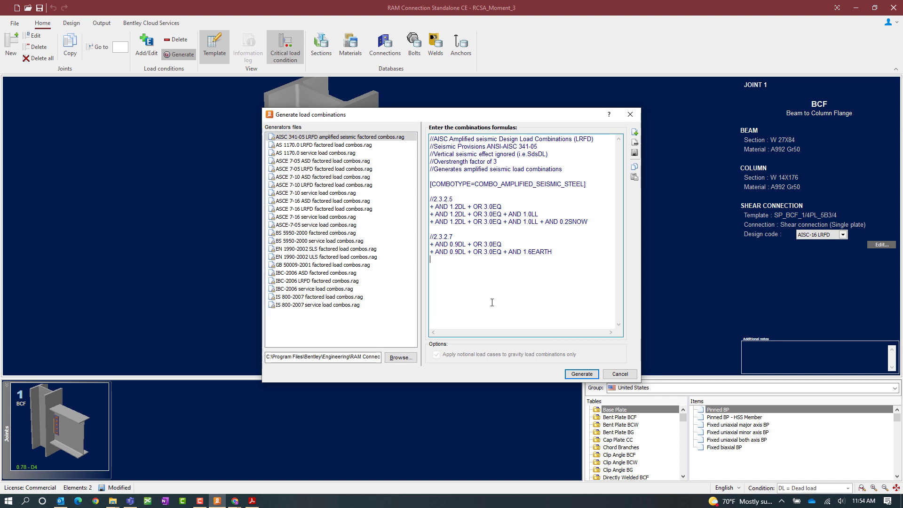
left_click(582, 374)
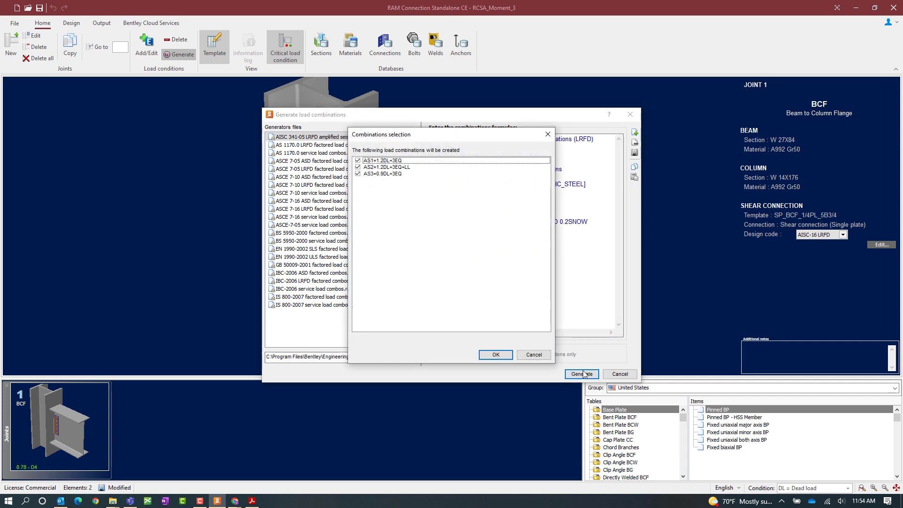
left_click(497, 355)
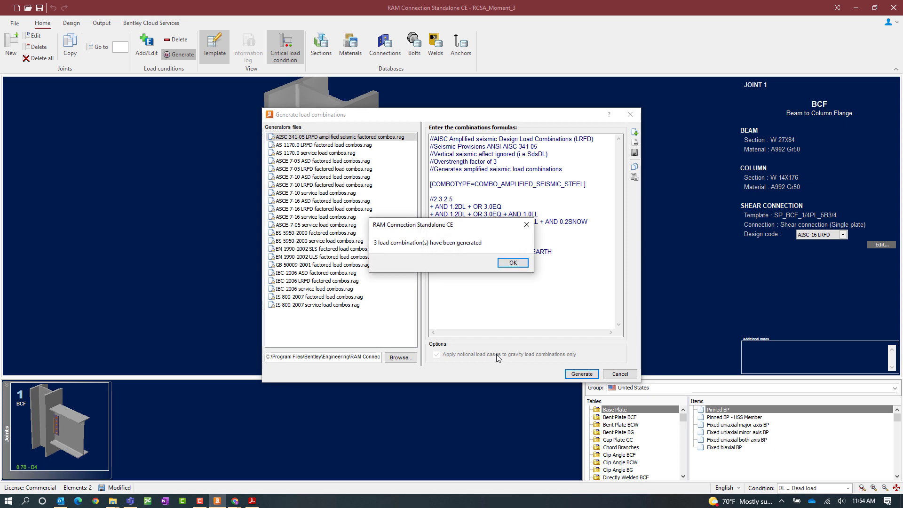
left_click(507, 263)
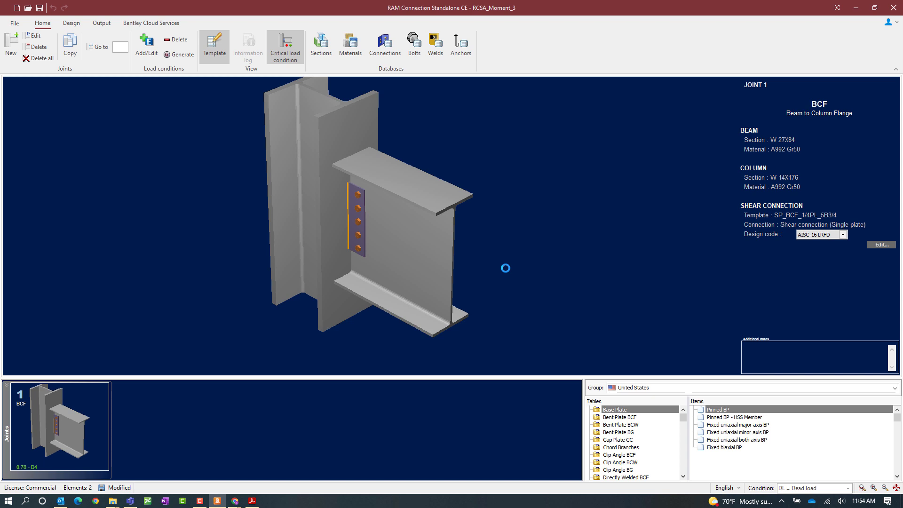
Review the load conditions, checking AS1's EQ factor of 3, and accept them.
left_click(149, 53)
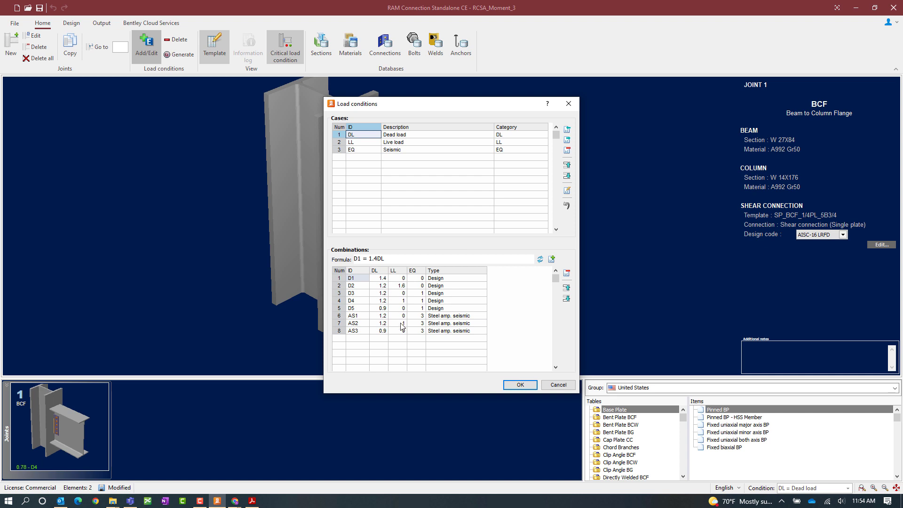
key("Tab")
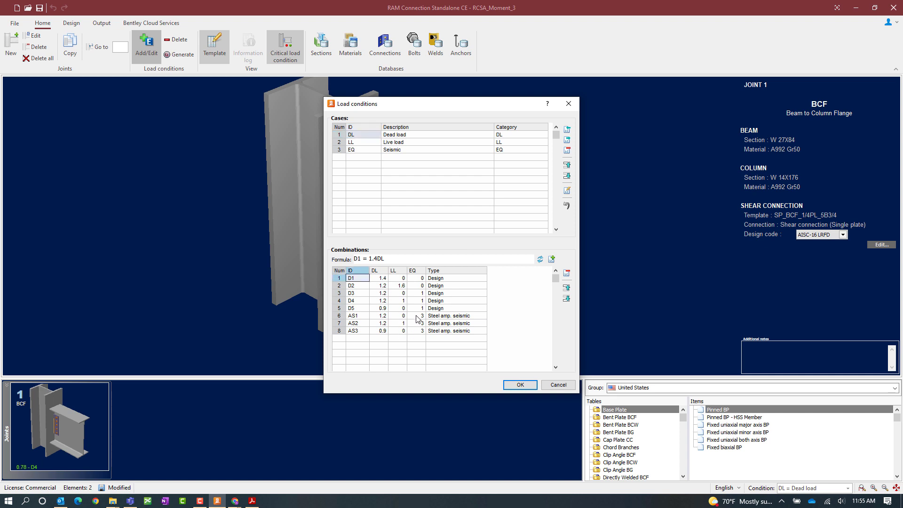
left_click(416, 316)
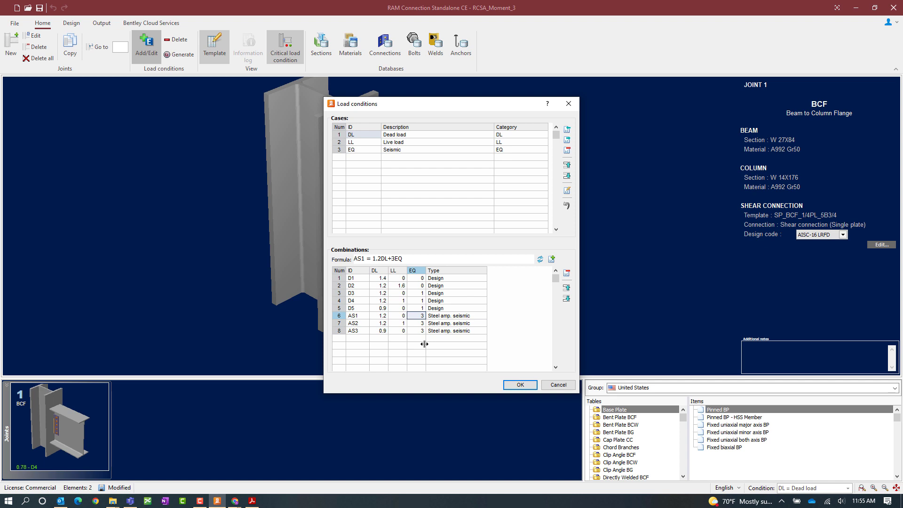
left_click(521, 385)
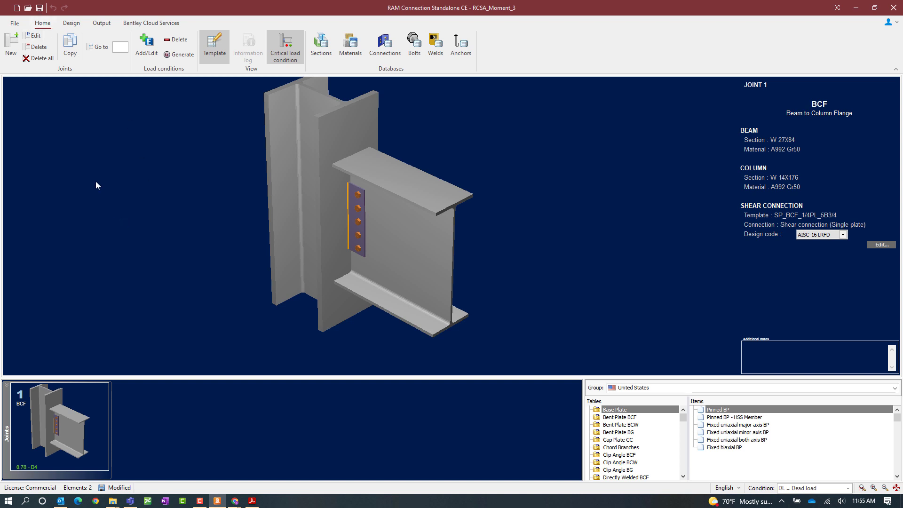
In joint 1's data, keep the seismic system as SMF and select the RBS setting.
left_click(36, 36)
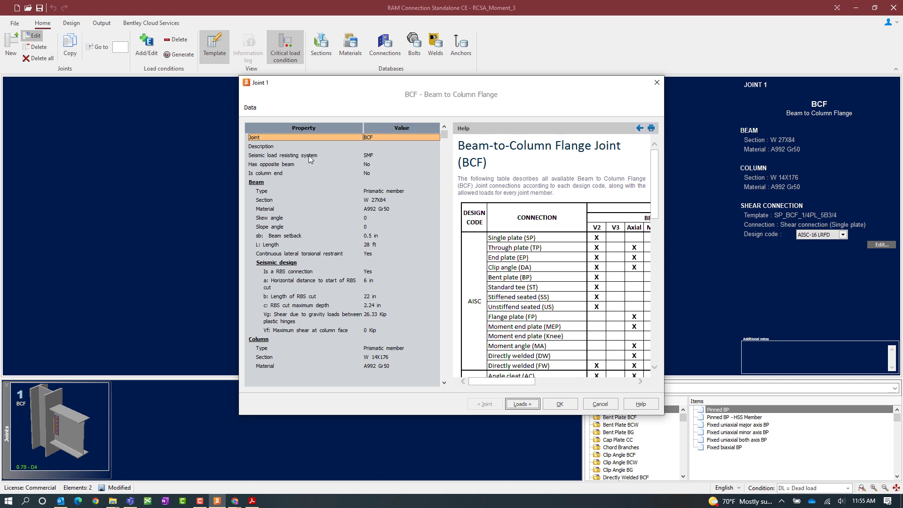
left_click(252, 501)
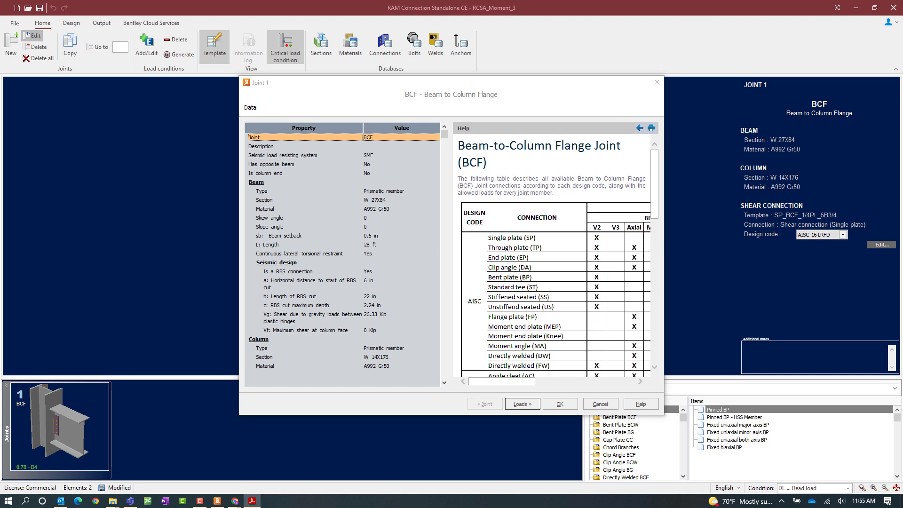
left_click(377, 157)
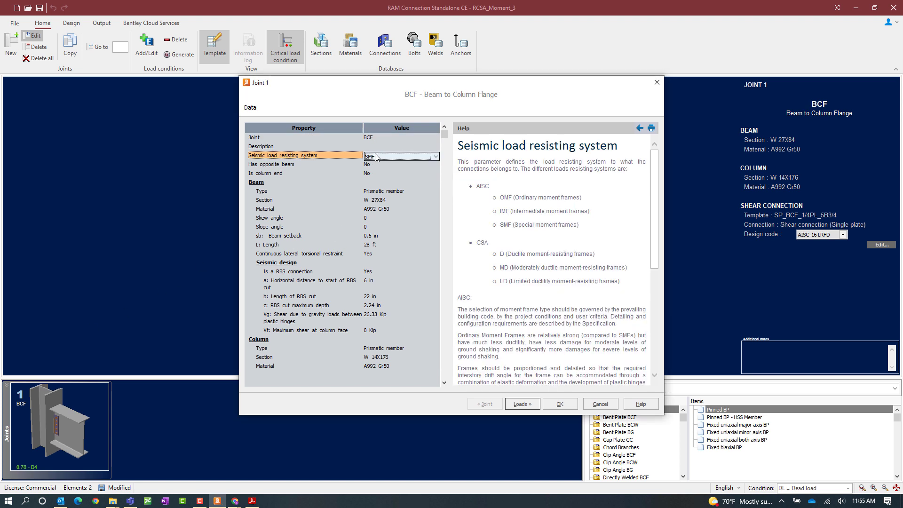
left_click(376, 157)
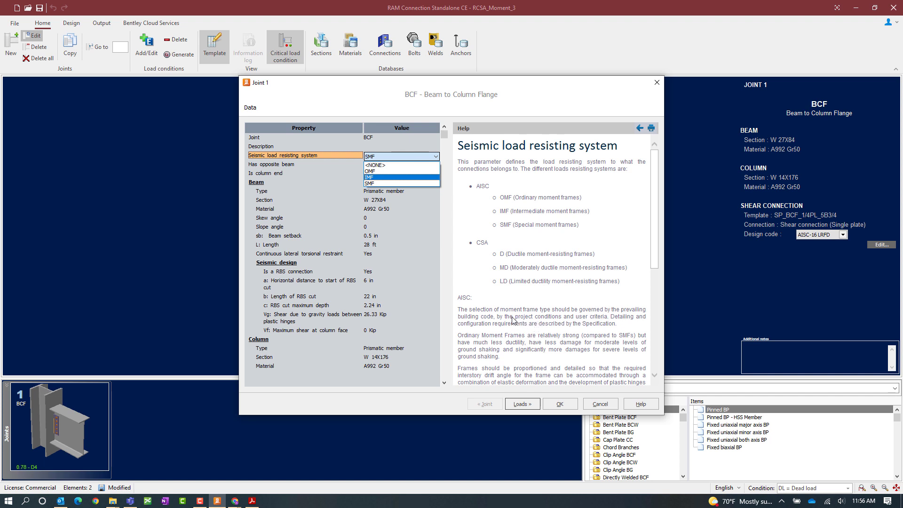
left_click(391, 183)
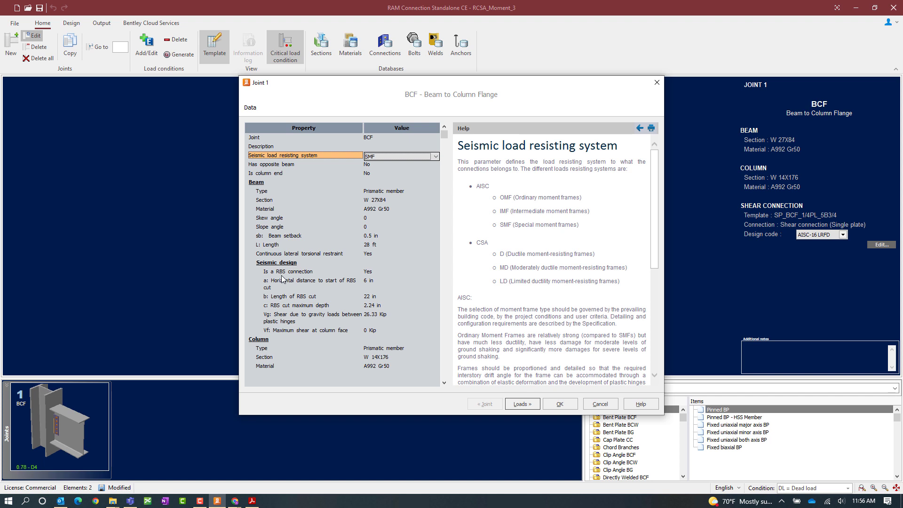
left_click(376, 274)
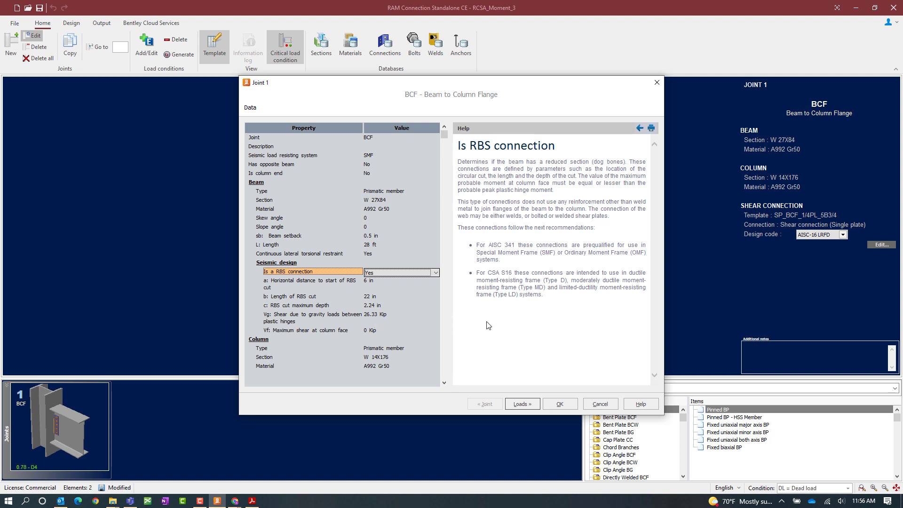
Accept joint 1's RBS properties and close the Joint 1 dialog.
left_click(558, 404)
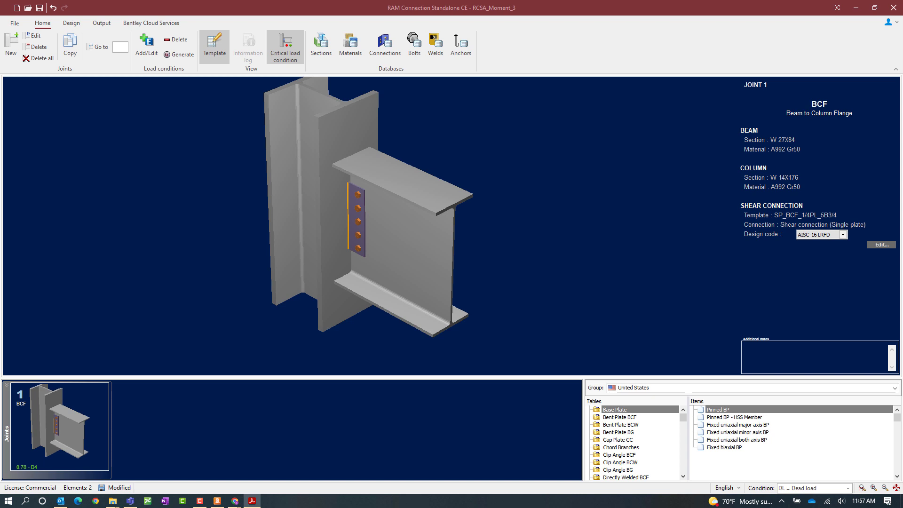
Assign the Smart directly welded (DW) moment connection from the Moment family to joint 1.
left_click(75, 25)
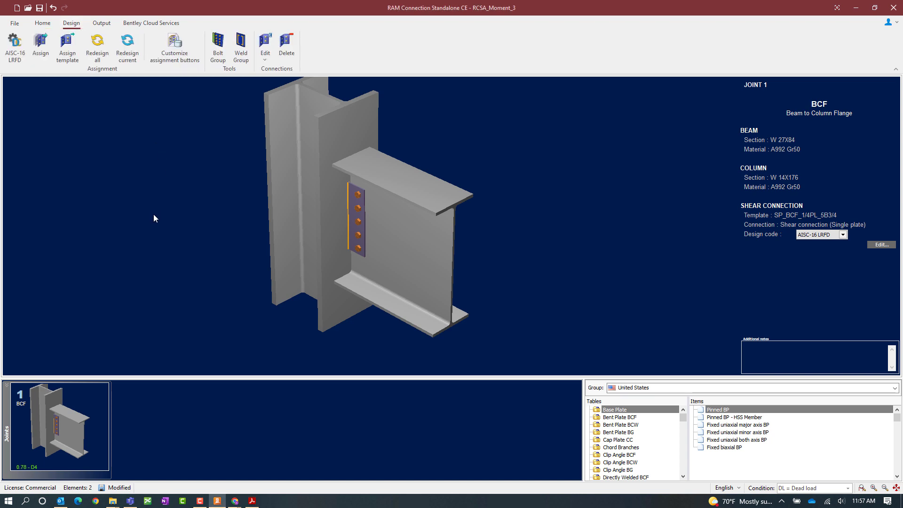
left_click(41, 45)
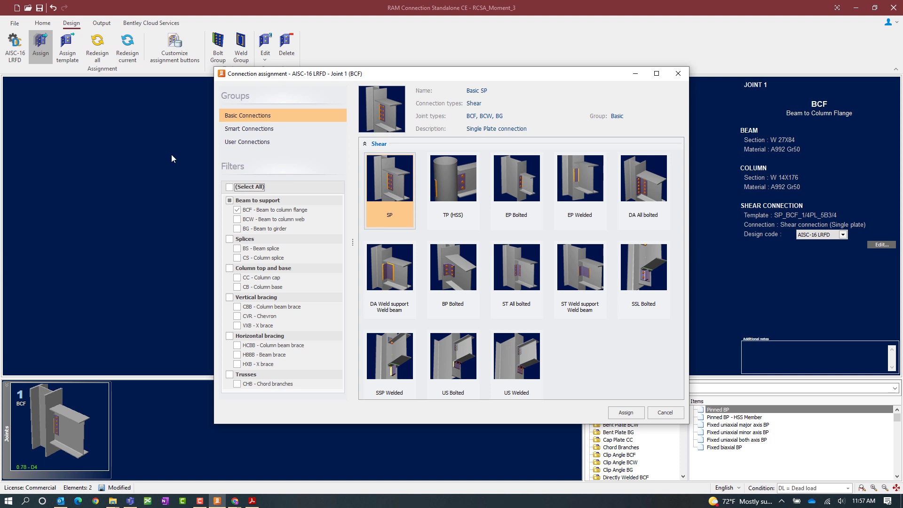
left_click(224, 130)
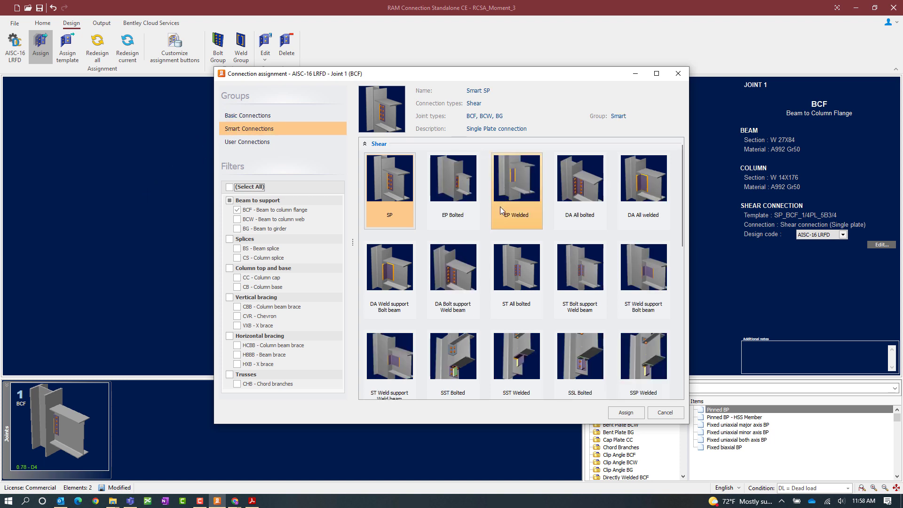
scroll(501, 214, "down", 5)
scroll(502, 219, "up", 3)
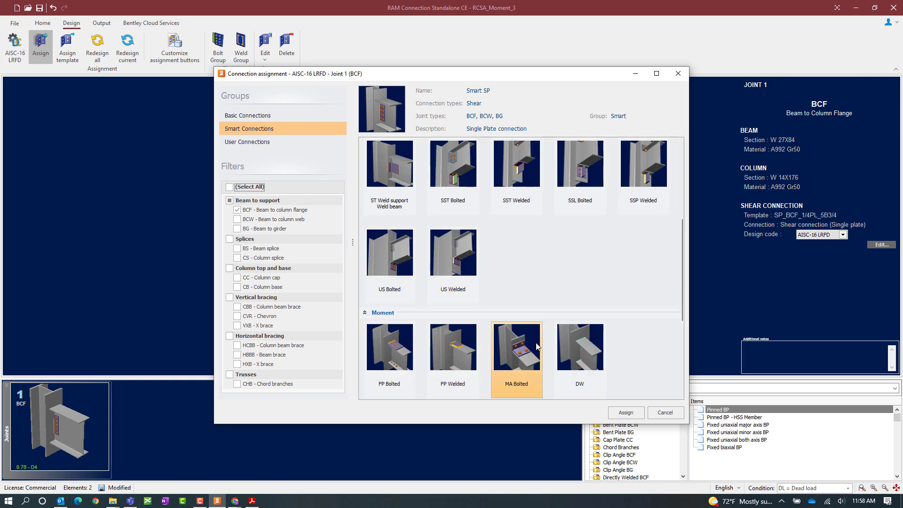
left_click(586, 357)
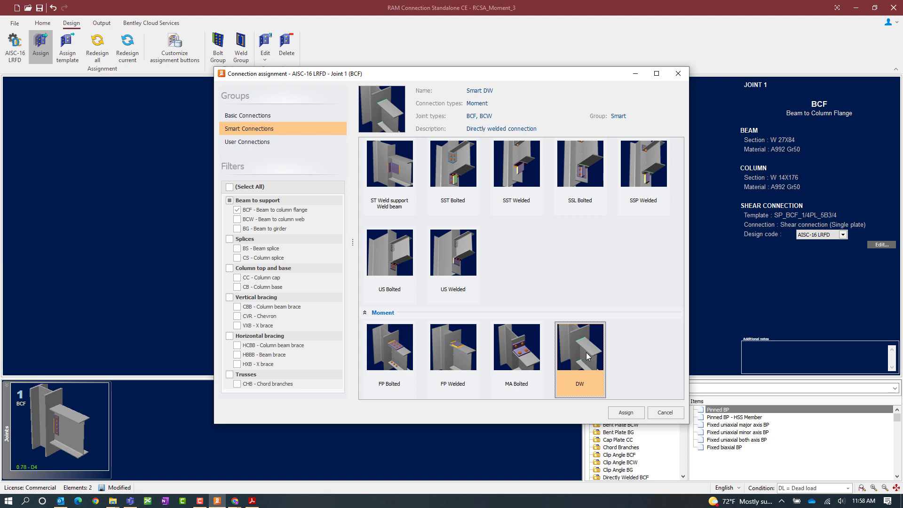
left_click(627, 413)
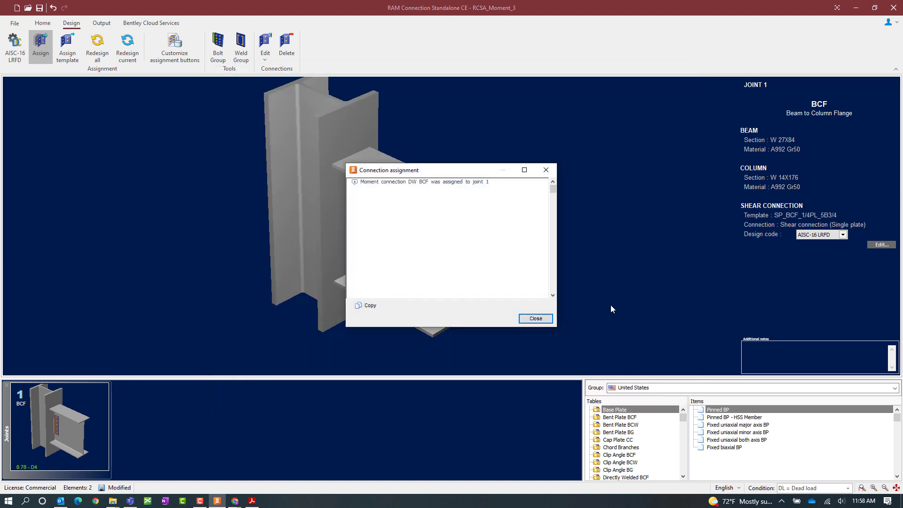
Dismiss the assignment notice and orbit joint 1 to an isometric view.
left_click(537, 319)
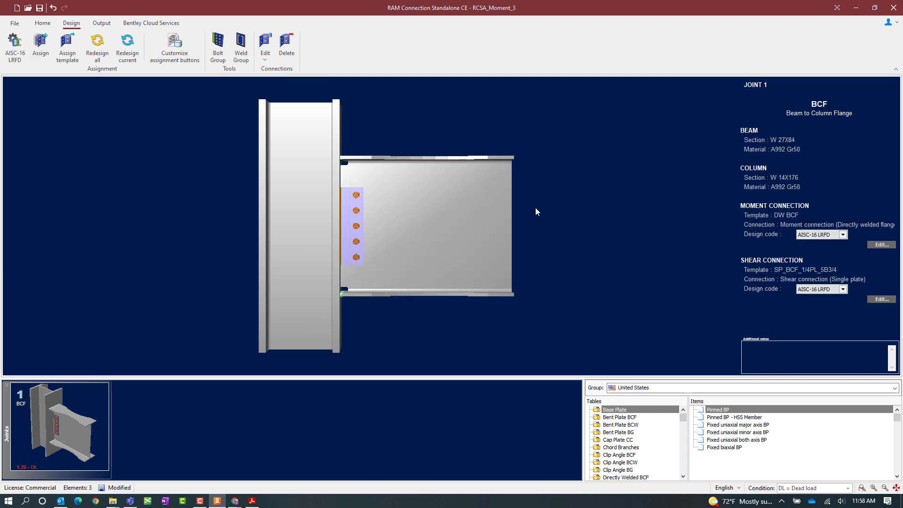
left_click_drag(549, 222, 532, 241)
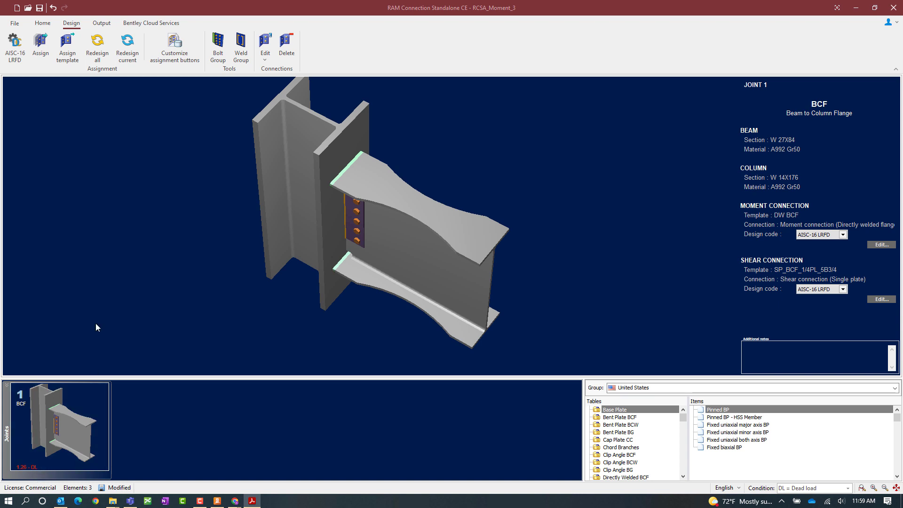
Open joint 1's moment connection in Connection Pad and view it obliquely.
left_click(70, 24)
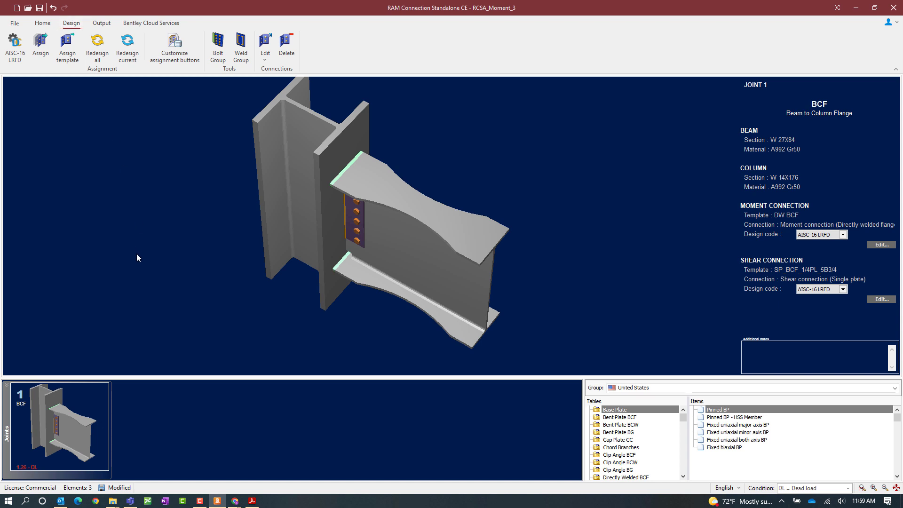
left_click(265, 47)
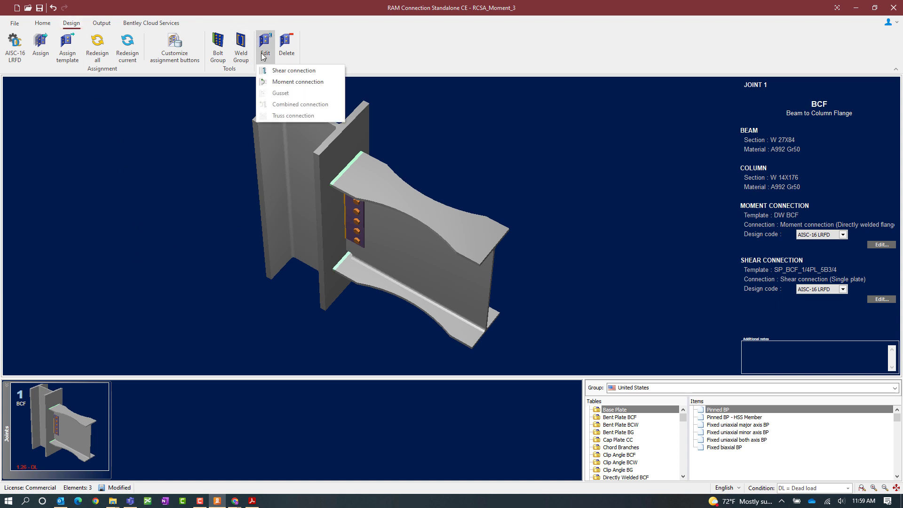
left_click(286, 82)
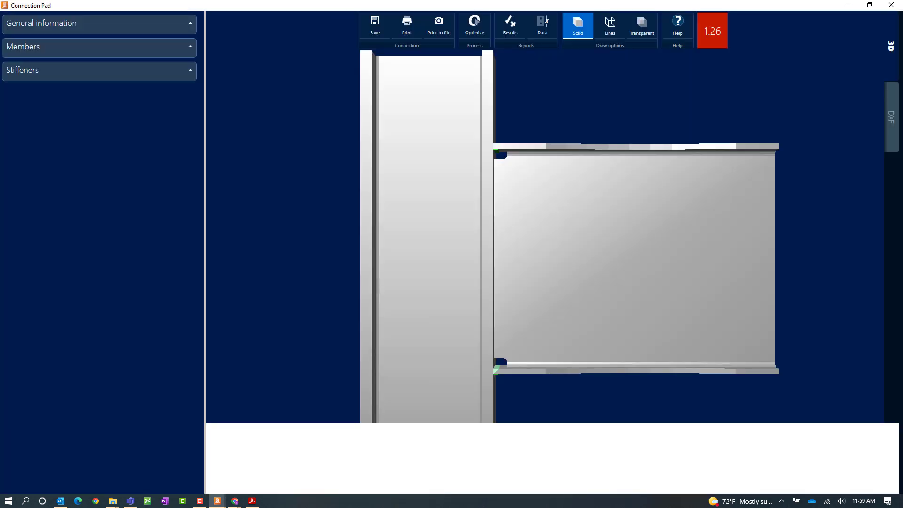
left_click_drag(588, 222, 563, 252)
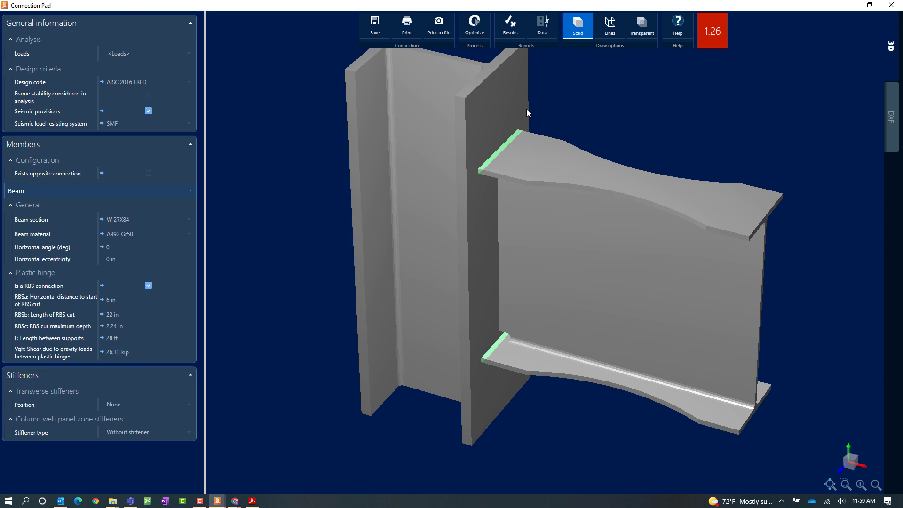
Open the design results report and scroll down to the Design Check section.
left_click(511, 29)
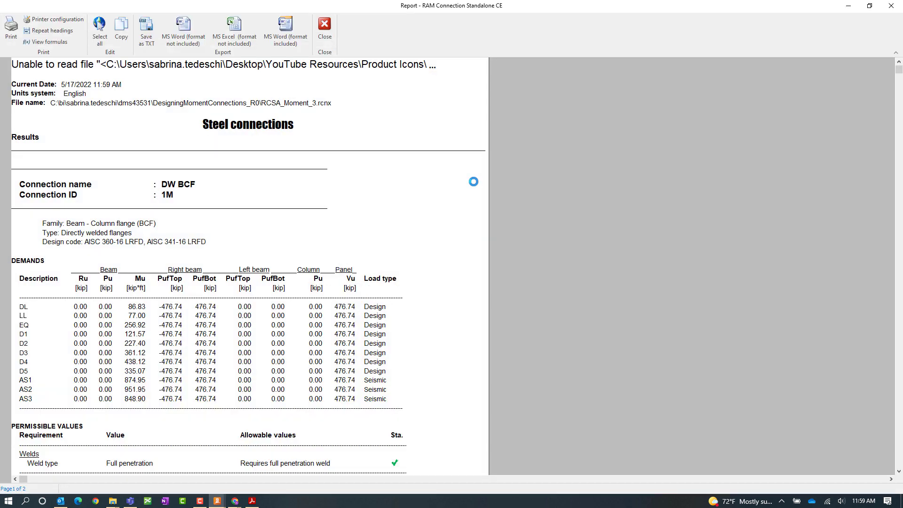
scroll(414, 196, "down", 3)
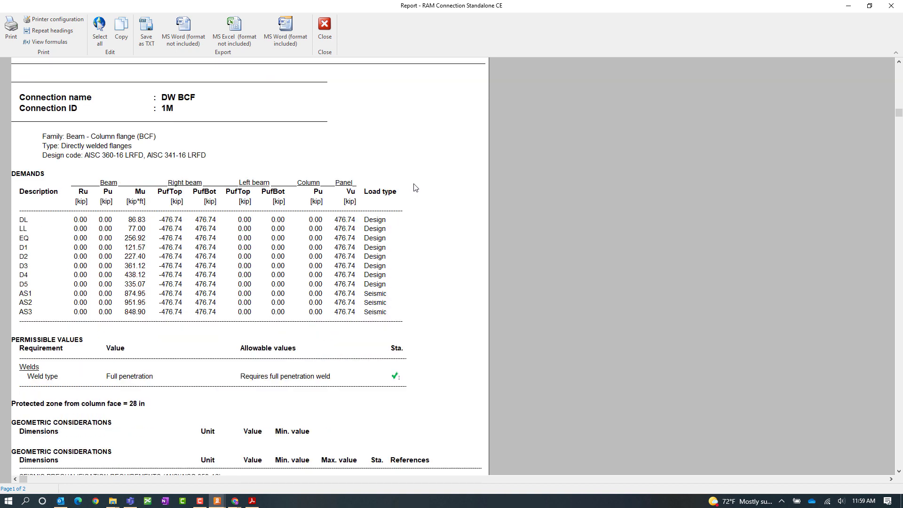
scroll(416, 183, "down", 4)
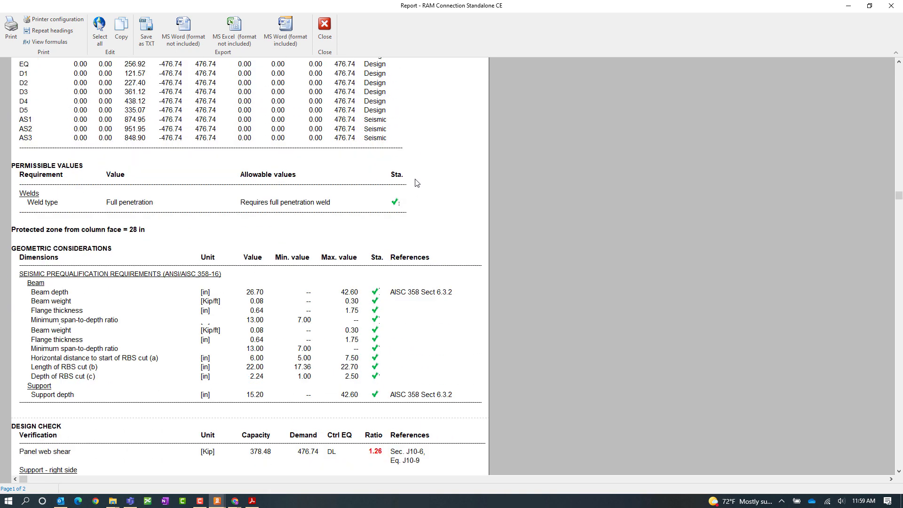
scroll(416, 182, "down", 3)
scroll(417, 207, "down", 2)
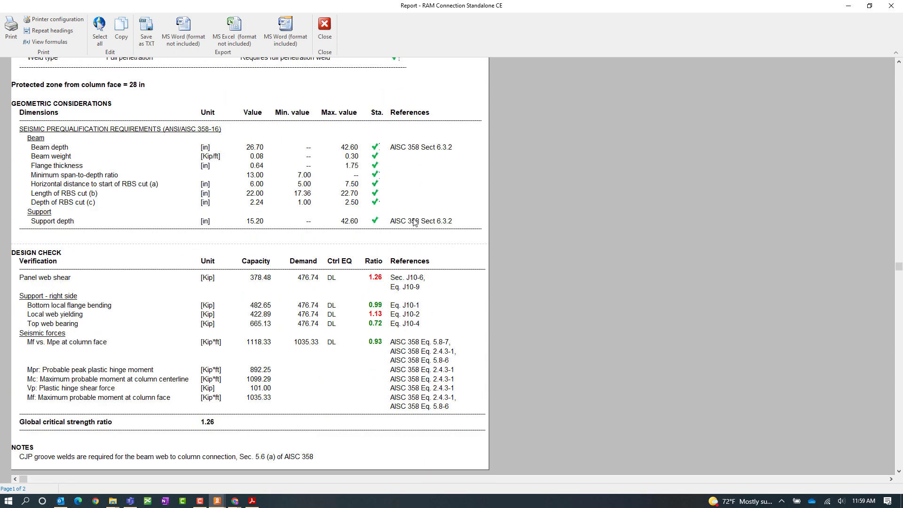
Inspect the failing Panel web shear and Local web yielding checks, then close the report.
left_click(307, 254)
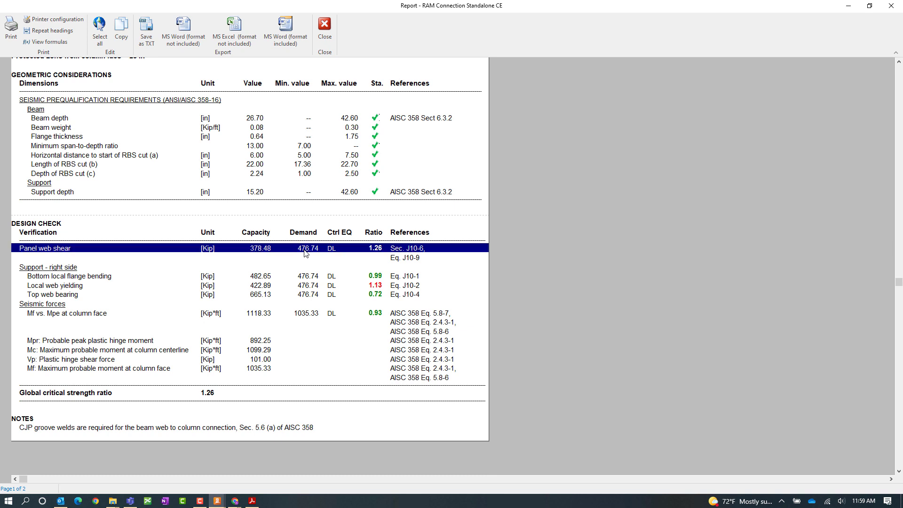
left_click(309, 285)
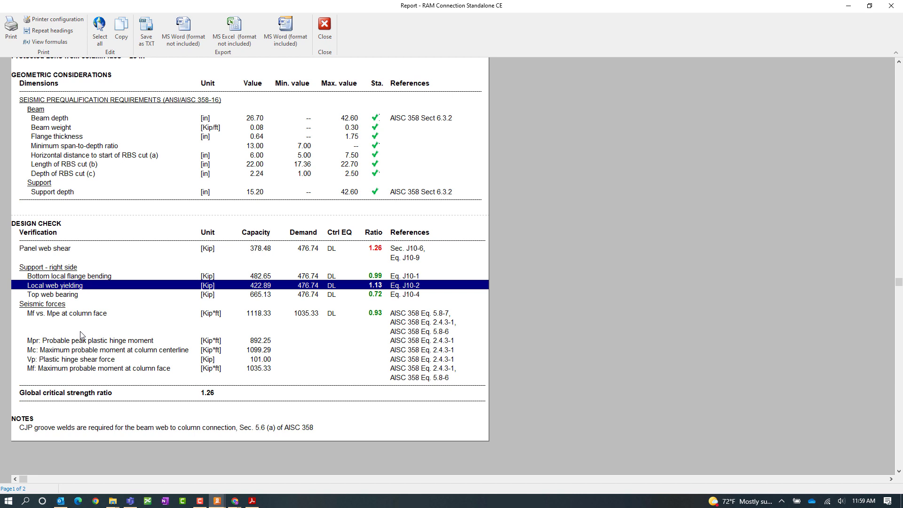
left_click(324, 30)
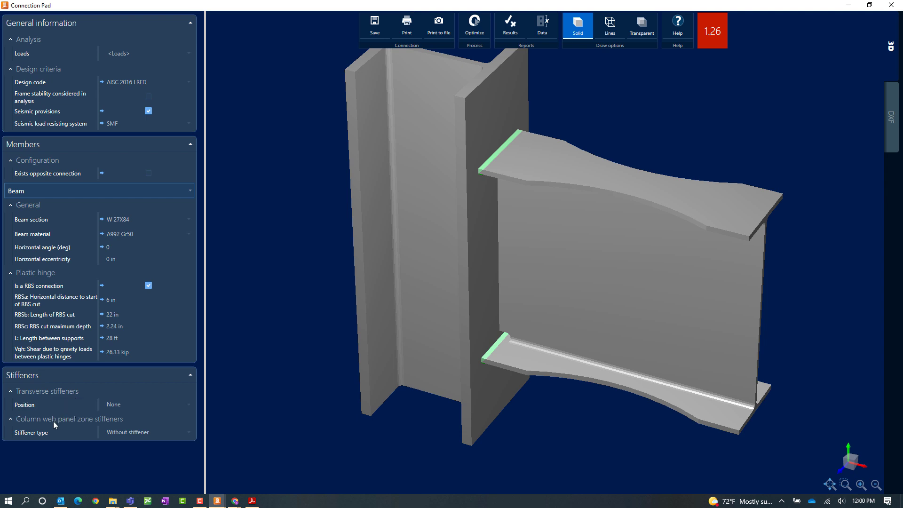
Place transverse stiffeners on both top and bottom and make them full depth.
left_click(113, 407)
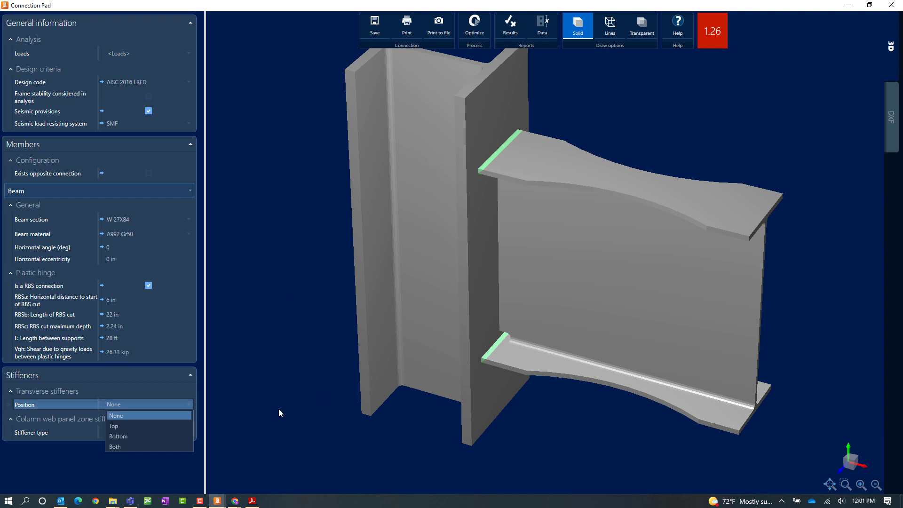
left_click(141, 445)
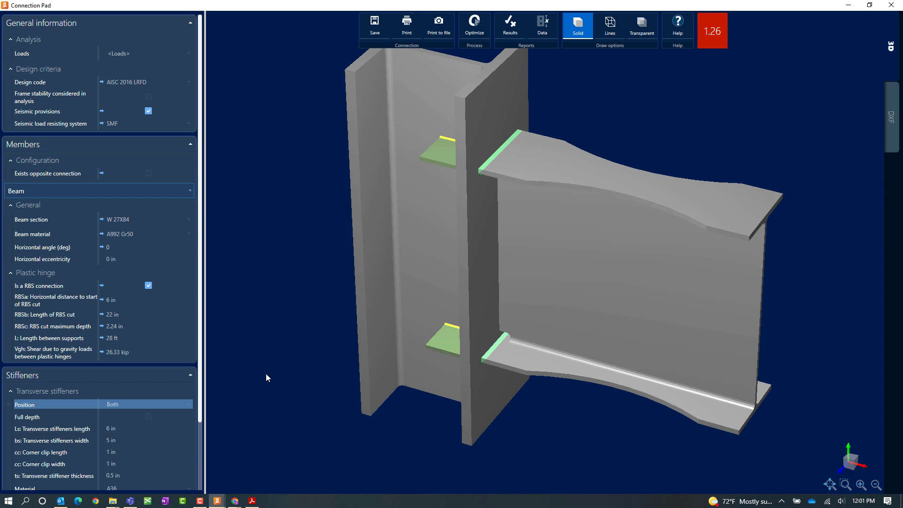
left_click_drag(202, 405, 202, 502)
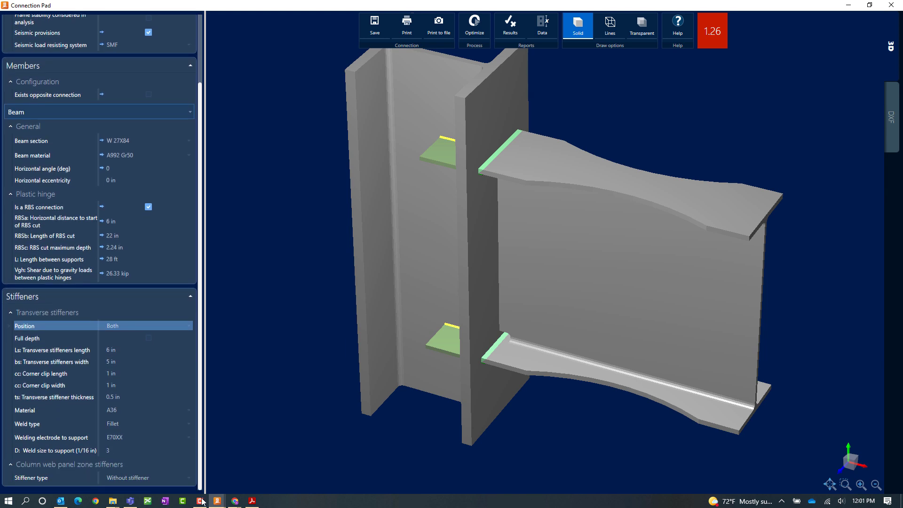
left_click(151, 337)
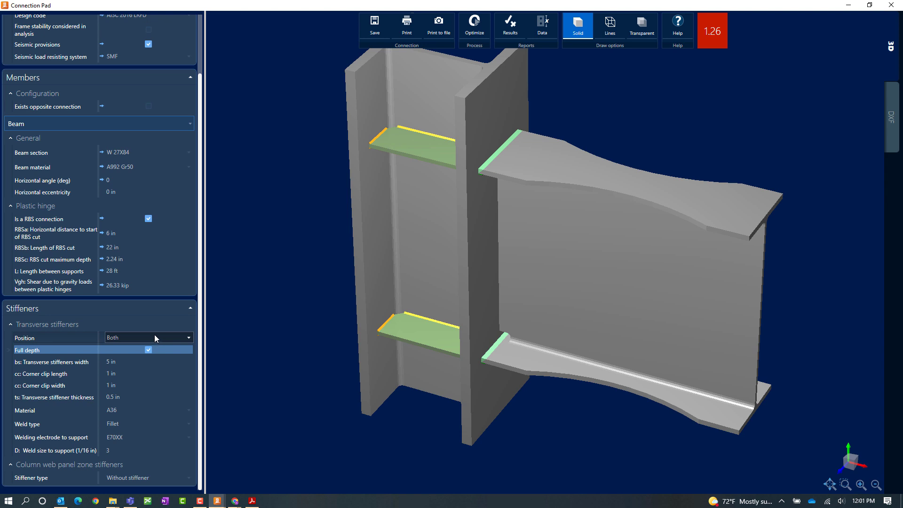
Give the transverse stiffeners 0.75 in thickness, 6 in width and full-penetration welds.
left_click(128, 398)
type("0.75")
key("Tab")
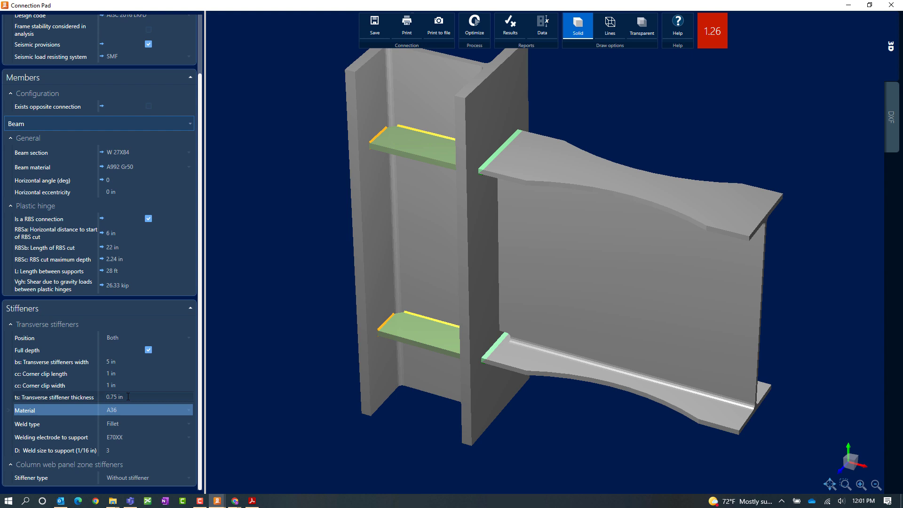
left_click(123, 361)
type("6")
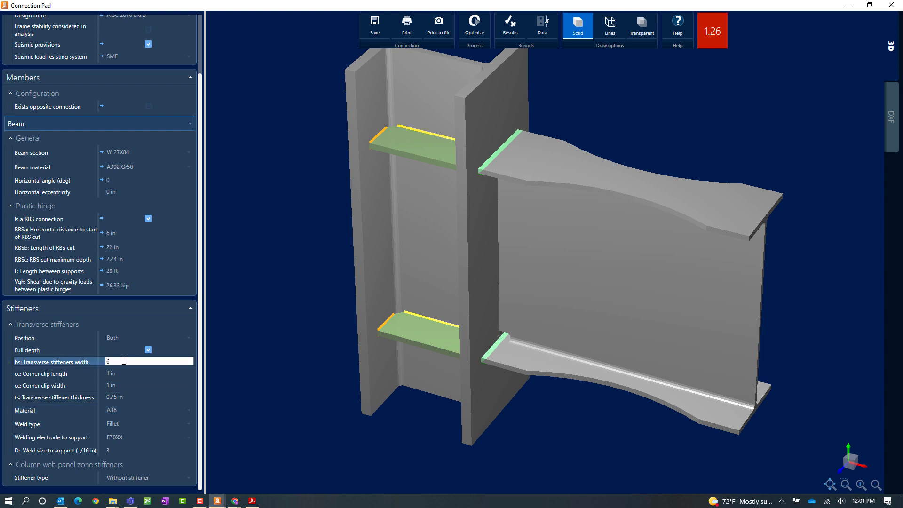
key("Return")
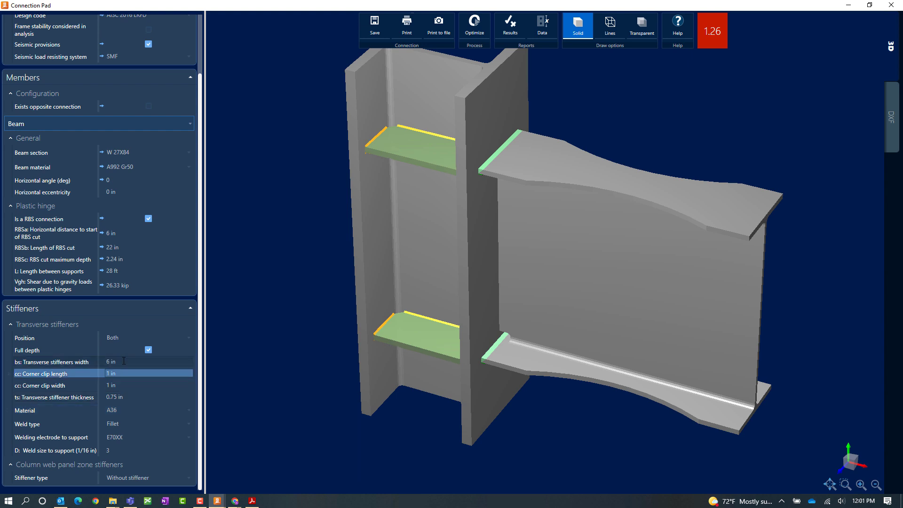
left_click(118, 424)
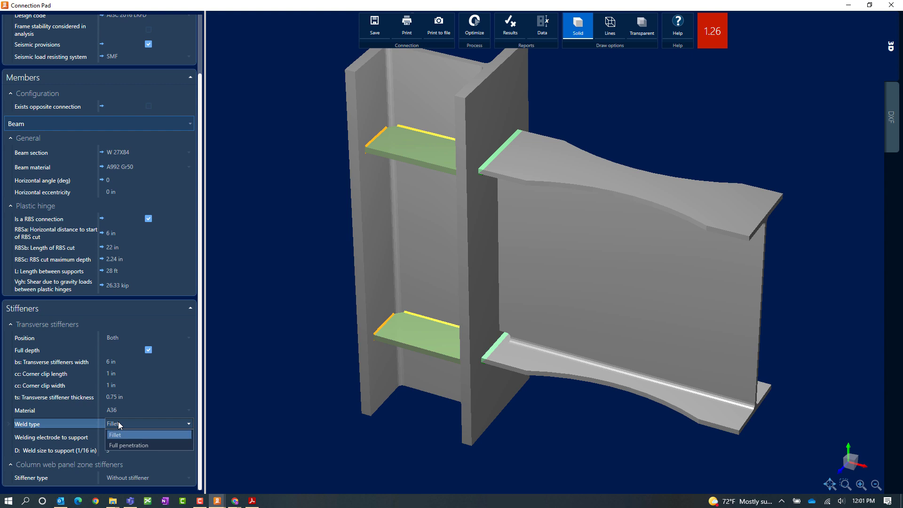
left_click(126, 446)
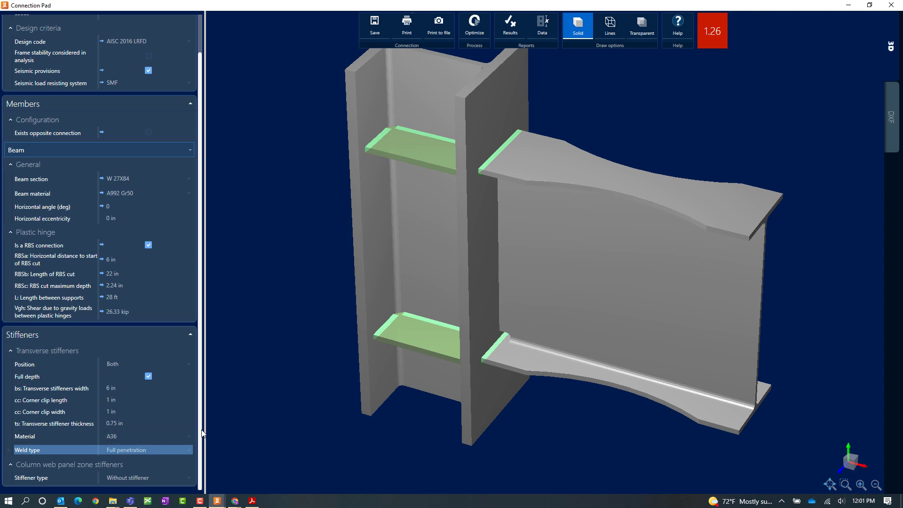
left_click(137, 479)
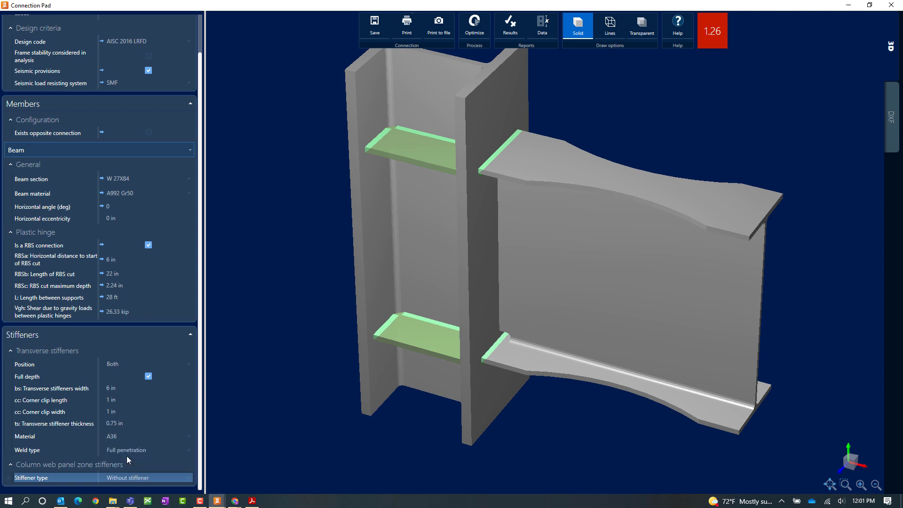
Set the panel zone stiffener to a doubler plate, after briefly trying a diagonal stiffener.
left_click(127, 456)
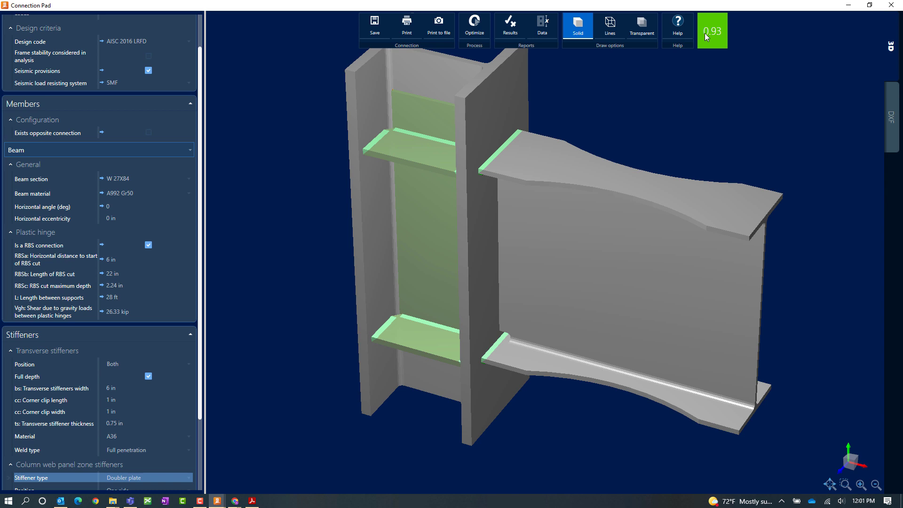
left_click(132, 478)
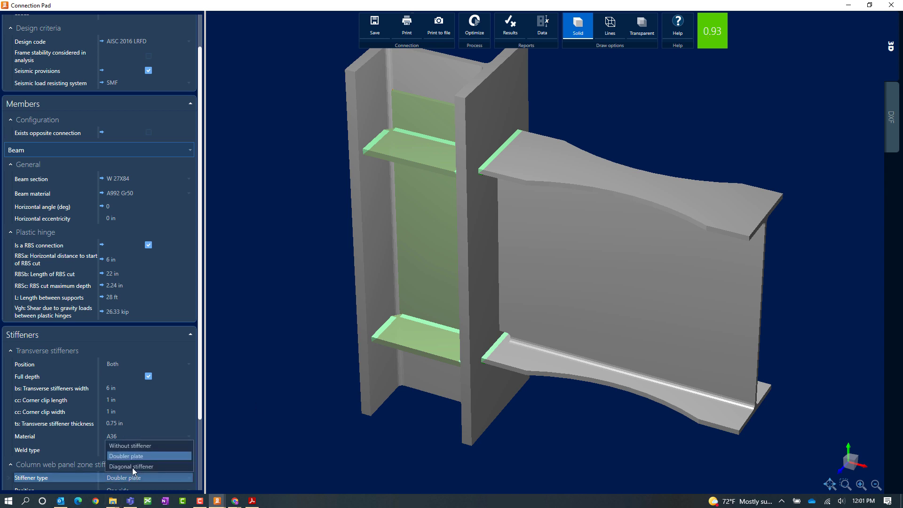
left_click(131, 466)
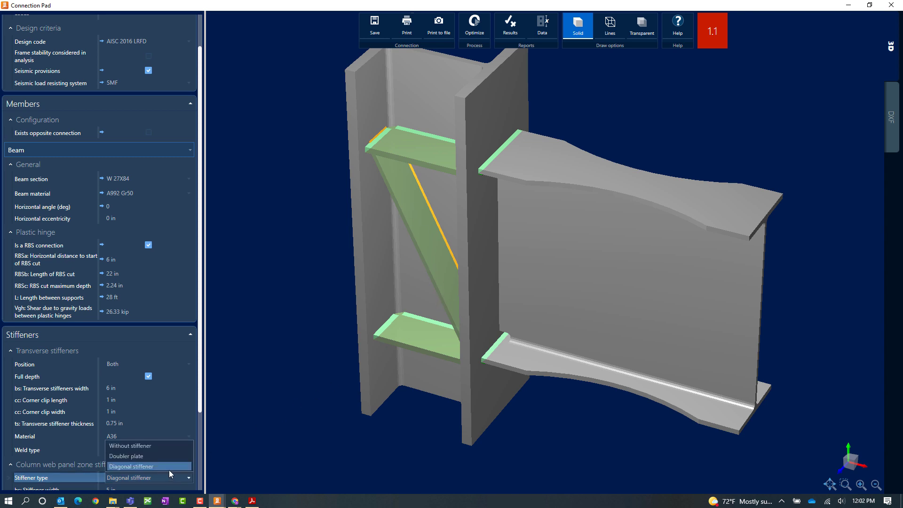
left_click(154, 456)
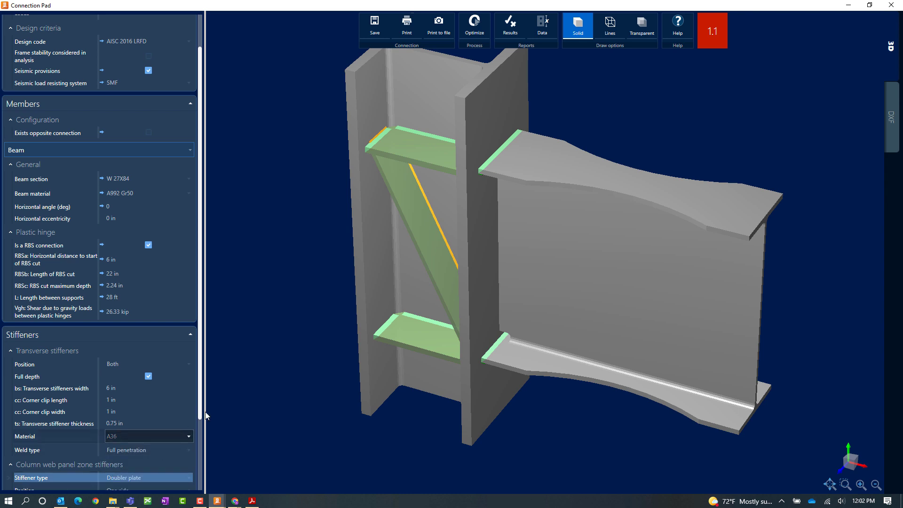
left_click_drag(198, 282, 211, 396)
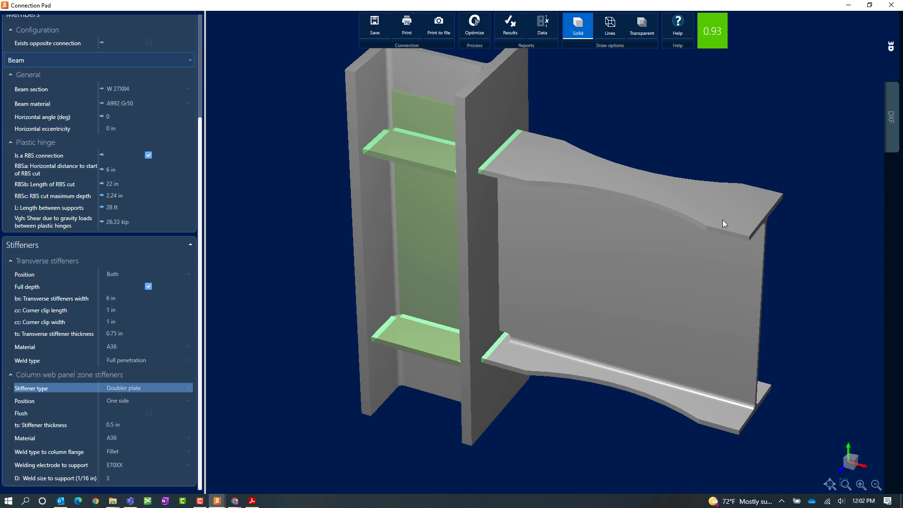
View the connection's DXF drawings, then close the Connection Pad.
left_click(891, 132)
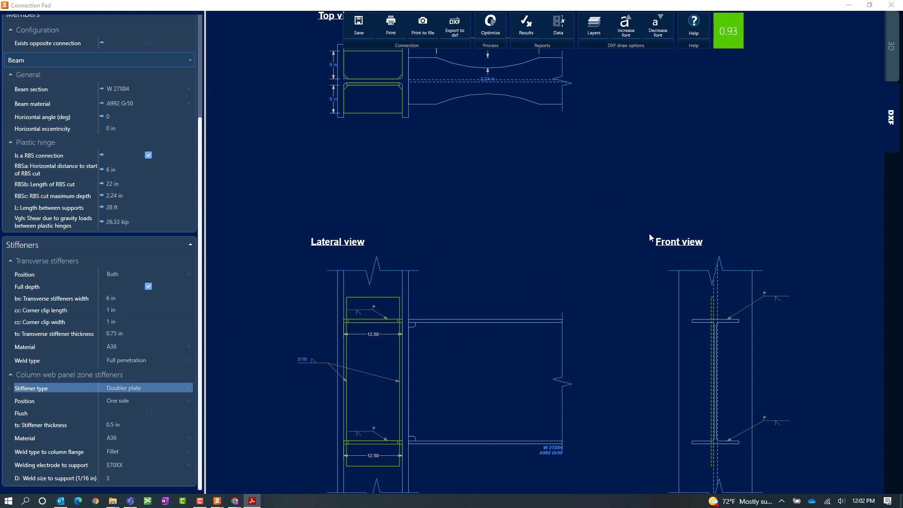
left_click(893, 5)
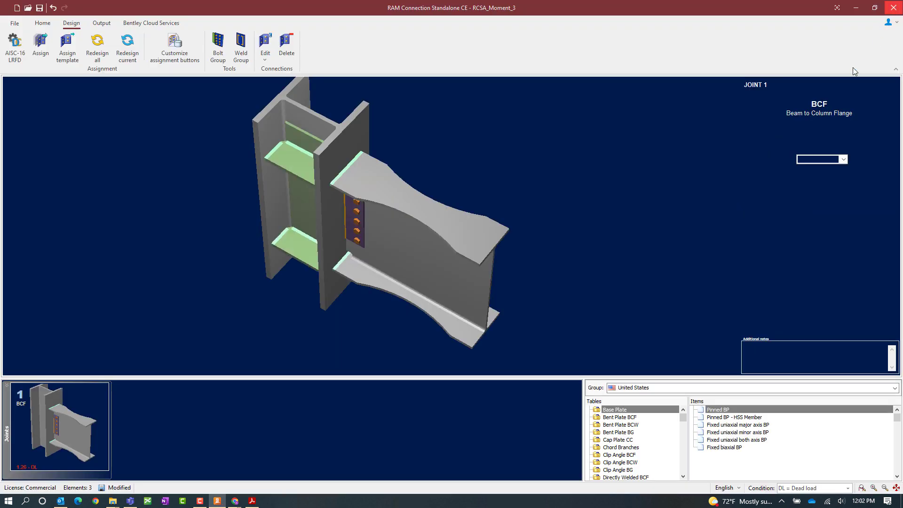